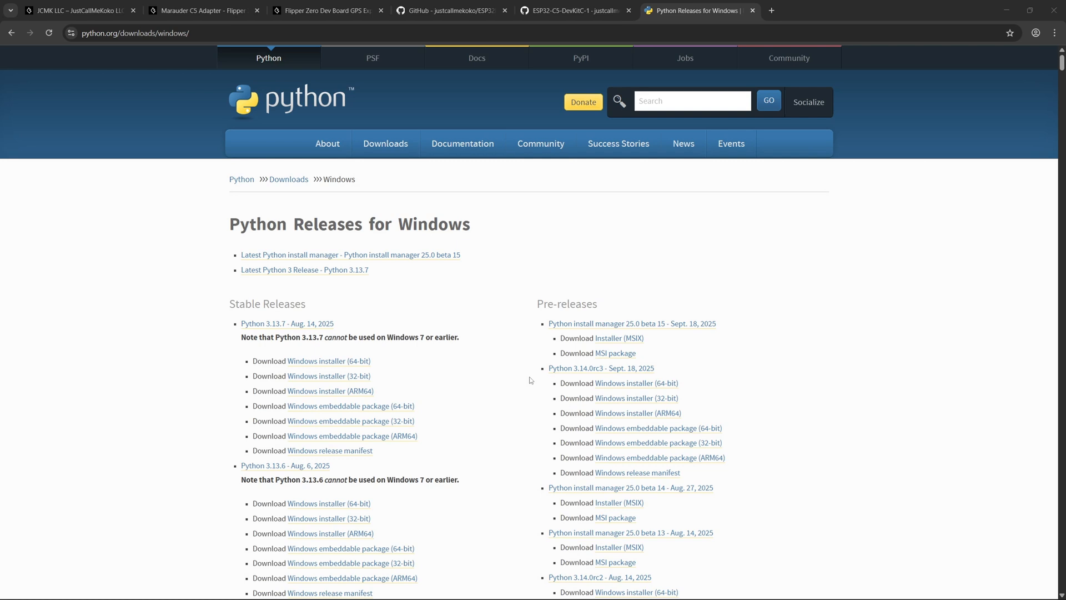
pyautogui.scroll(-2, 813, 265)
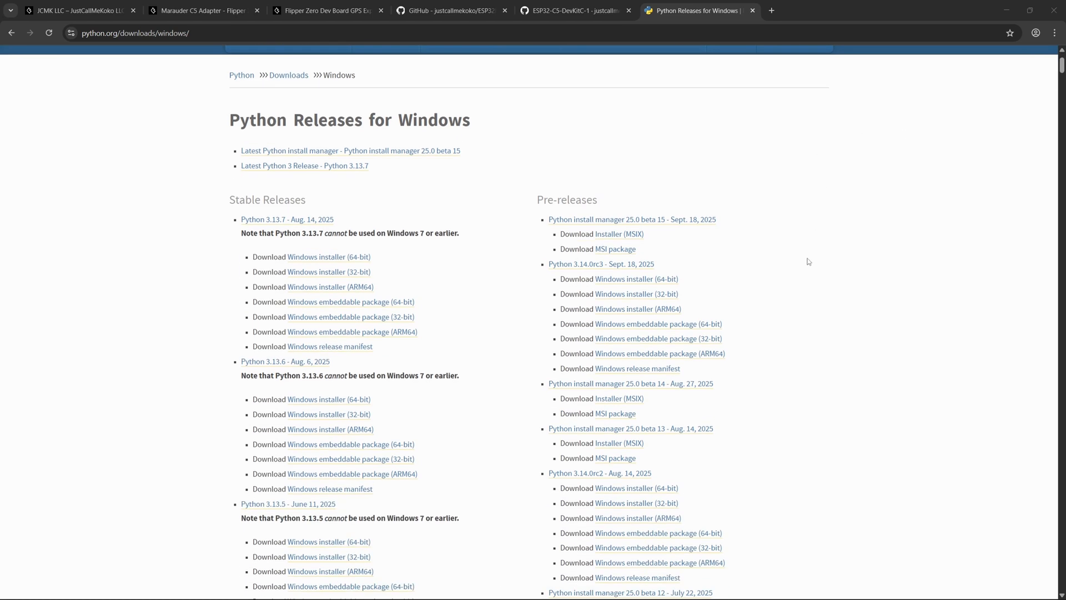
pyautogui.scroll(2, 181, 98)
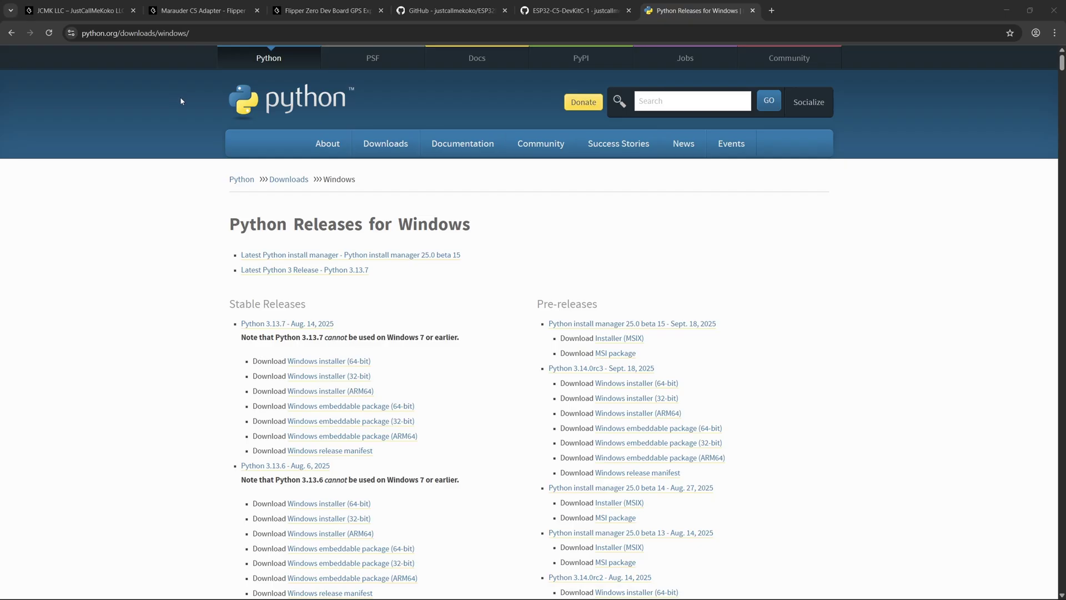
pyautogui.scroll(-1, 650, 343)
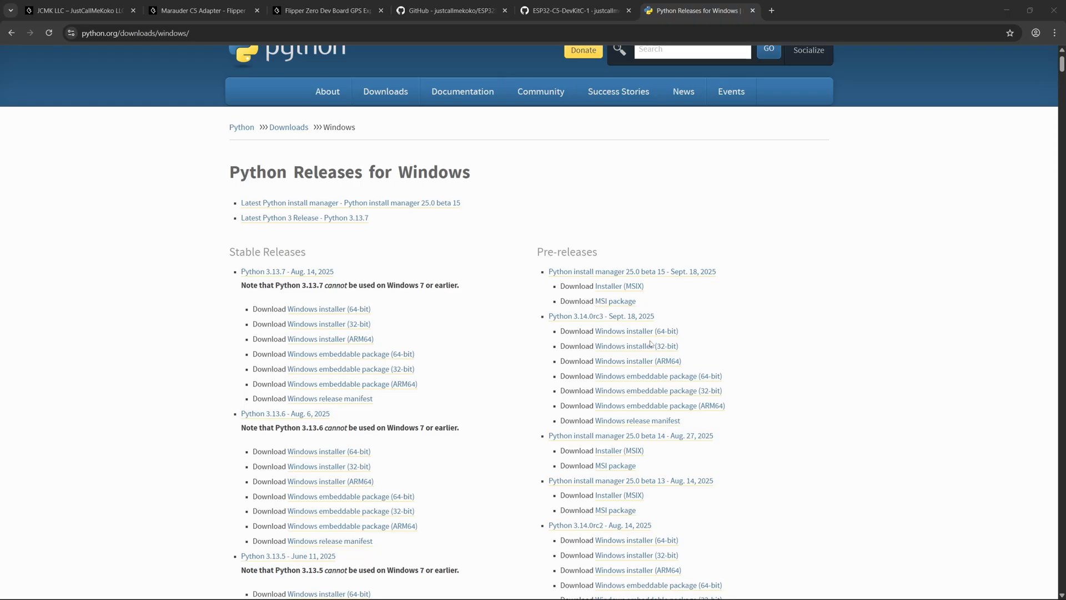
# Switch from the Python releases page to the ESP32-C5-DevKitC-1 GitHub wiki tab.
pyautogui.hotkey('ctrl', '4')
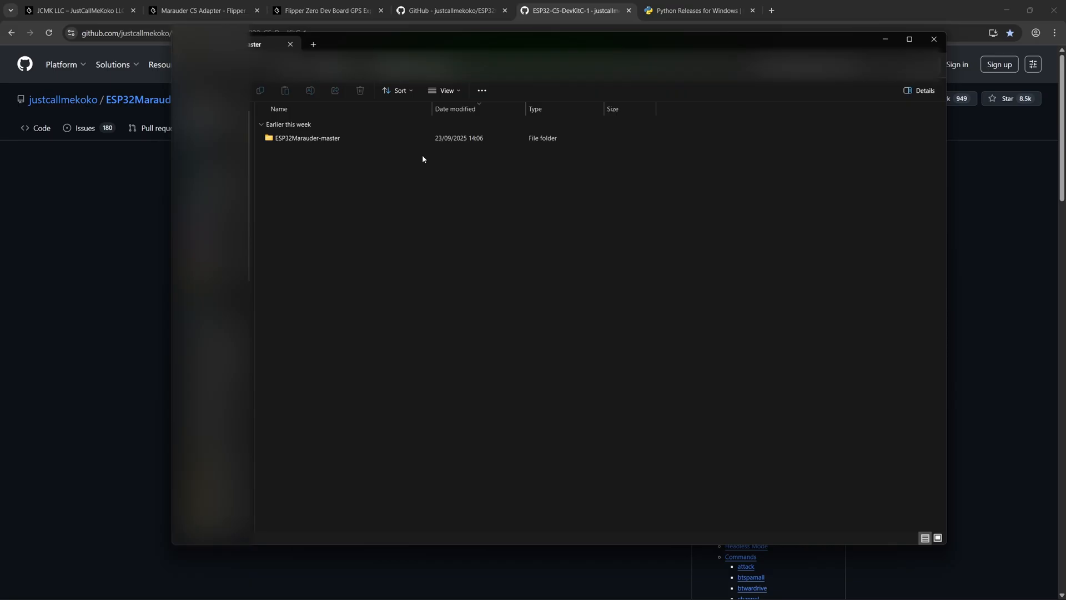
pyautogui.moveTo(308, 138)
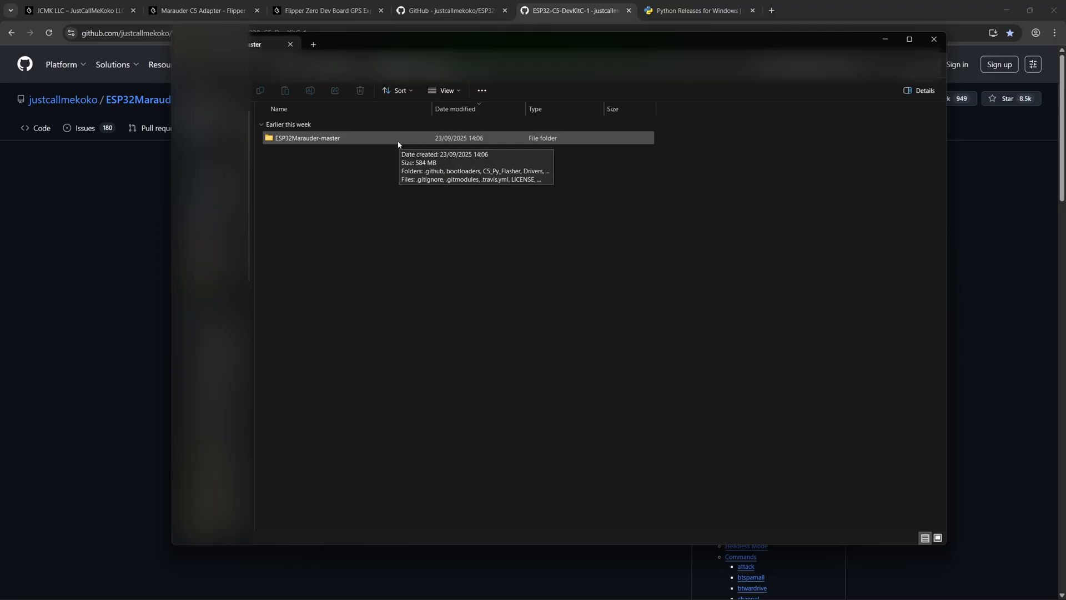
# Navigate into ESP32Marauder-master\C5_Py_Flasher and copy its folder path from the address bar.
pyautogui.doubleClick(398, 138)
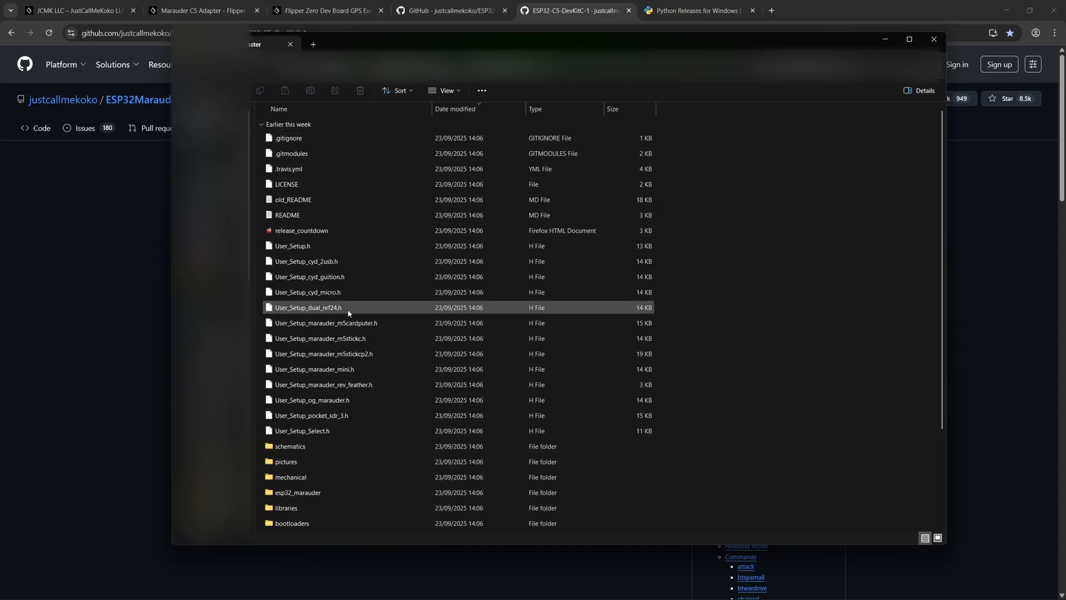
pyautogui.scroll(-3, 350, 308)
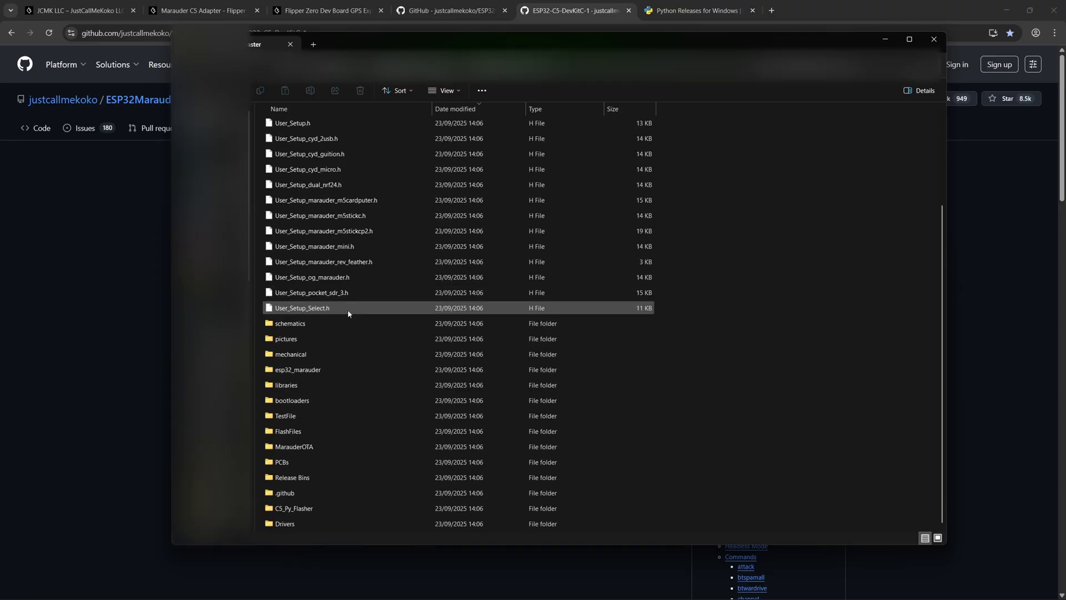
pyautogui.doubleClick(323, 507)
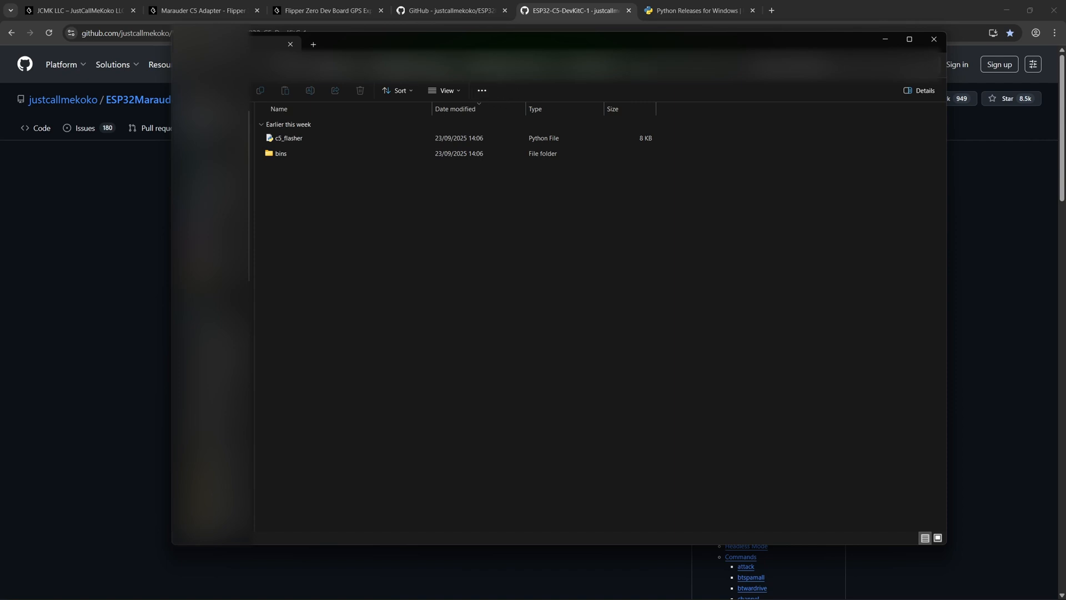
pyautogui.rightClick(549, 66)
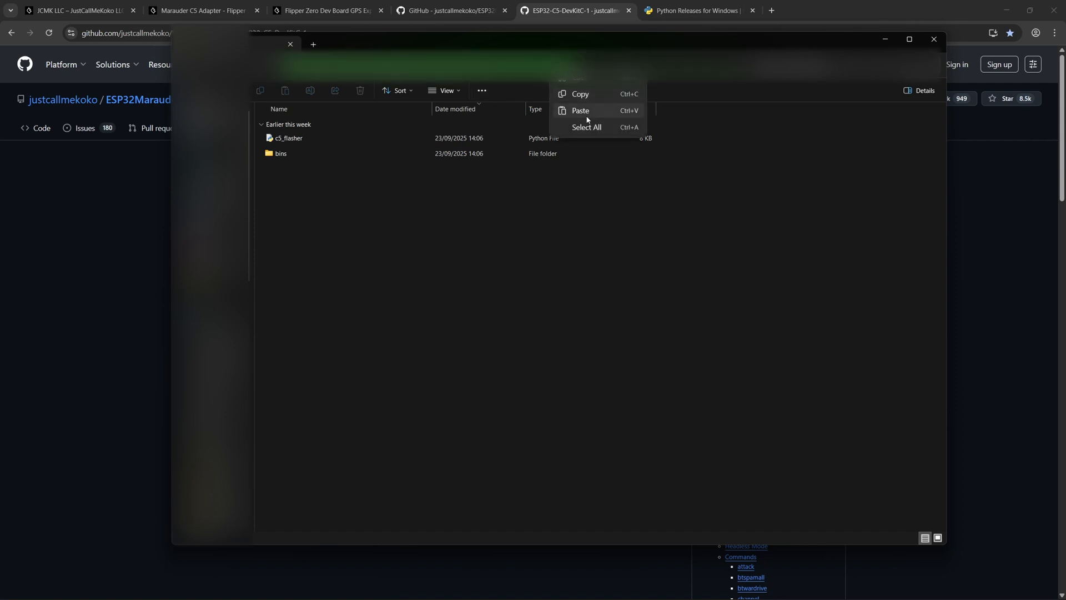
pyautogui.click(583, 97)
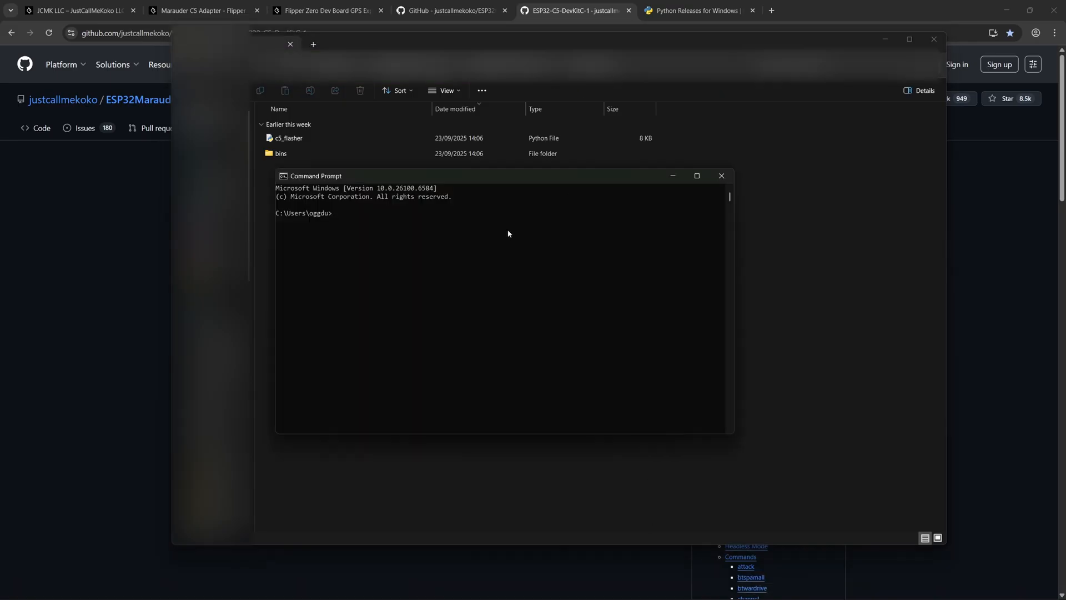
# Change directory to C5_Py_Flasher, run c5_flasher.py and confirm flashing the Marauder firmware to the ESP32-C5.
pyautogui.write('cdC:\\Users\\oggdu\\Downloads\\ESP32Marauder-master\\ESP32Marauder-master\\C5_Py_Flasher')
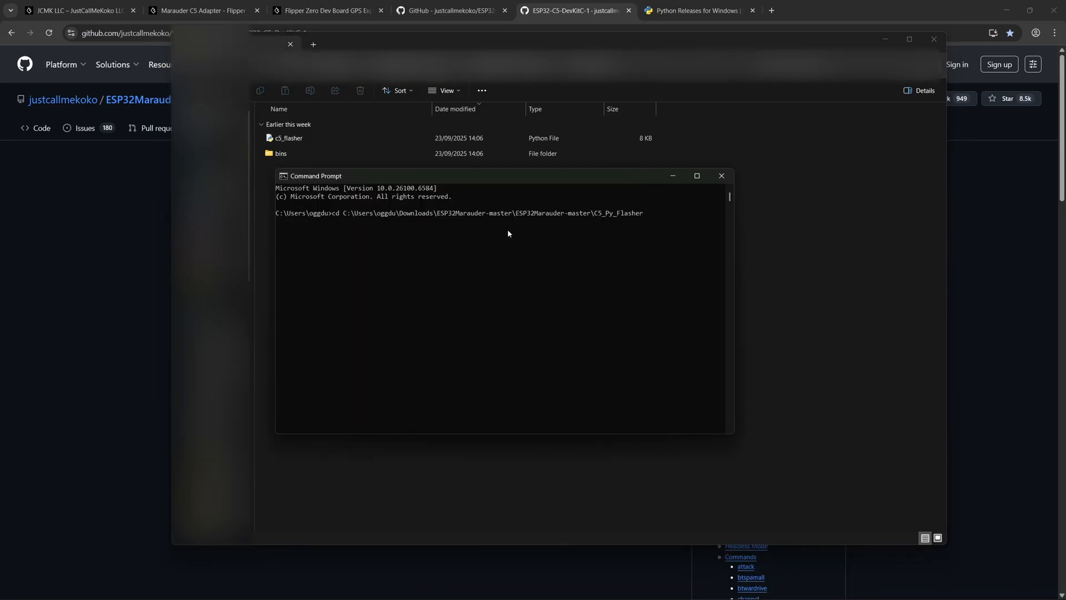
pyautogui.press('Return')
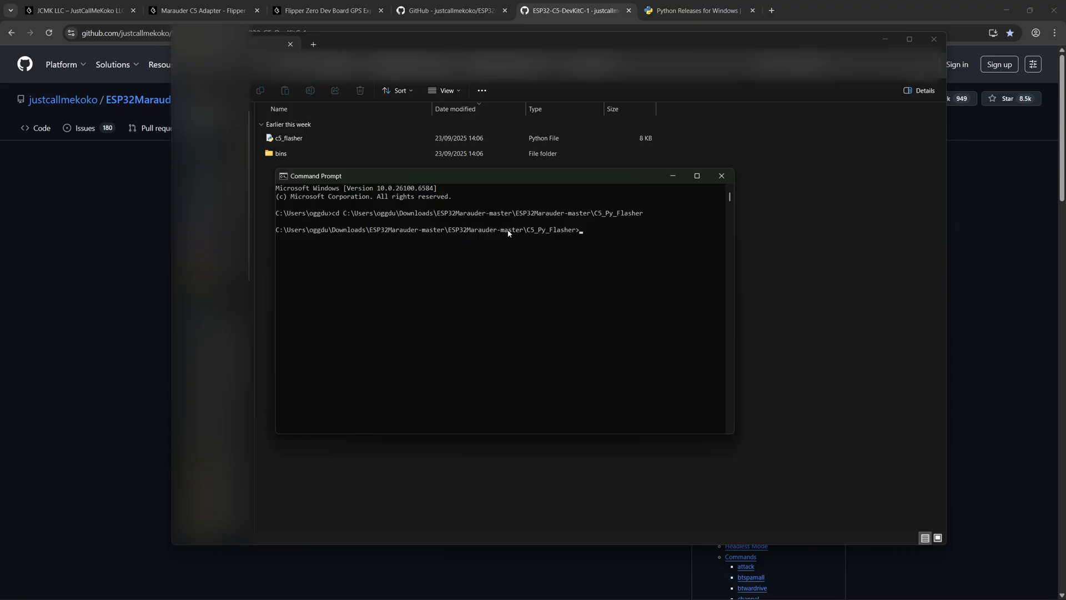
pyautogui.click(590, 10)
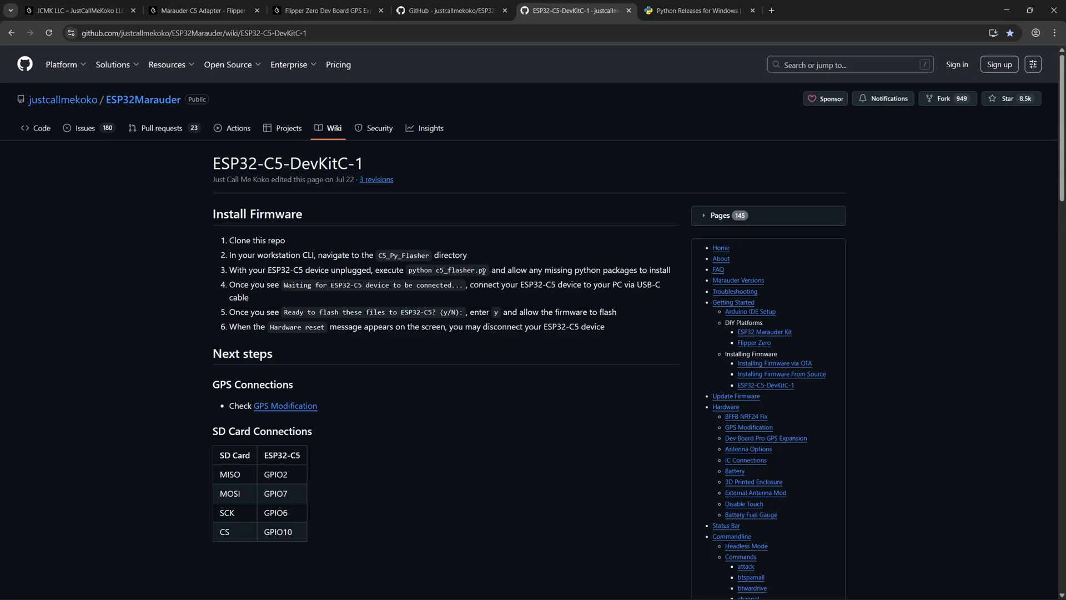
pyautogui.hotkey('alt', 'Tab')
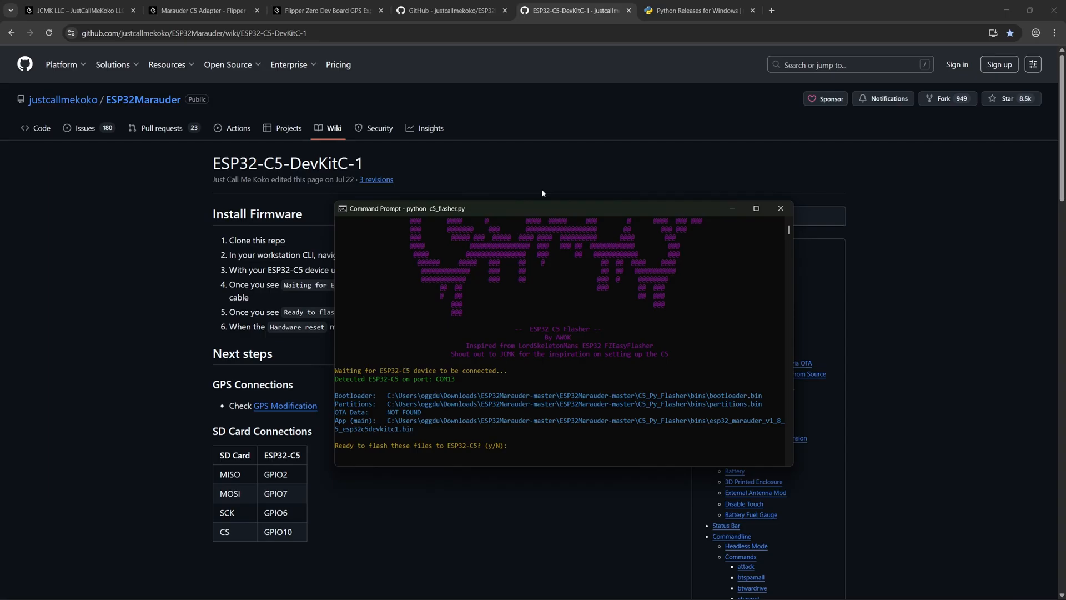
pyautogui.press('Return')
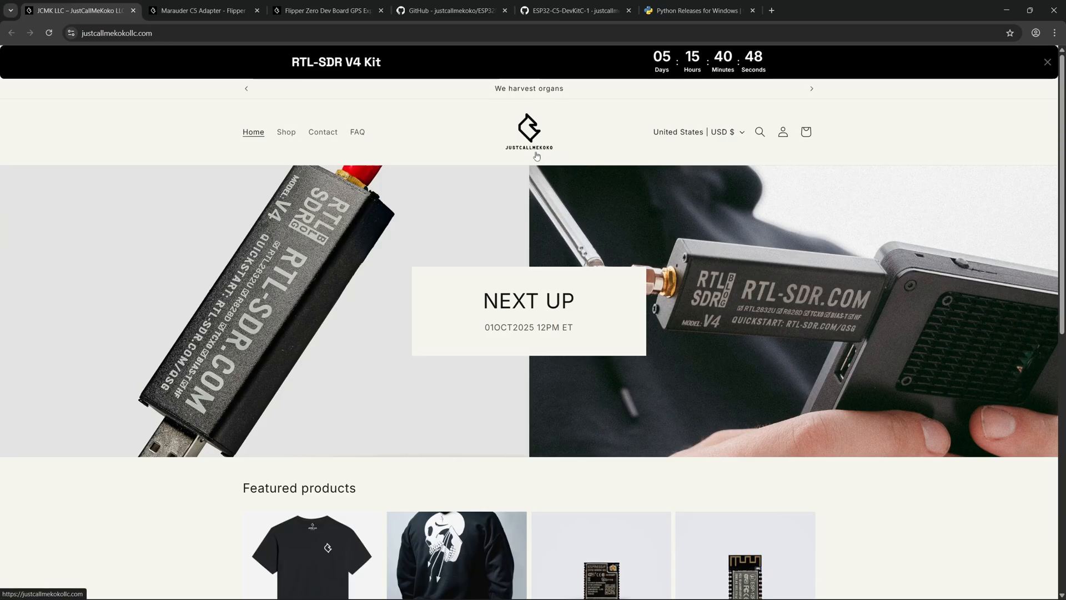
pyautogui.scroll(-3, 590, 300)
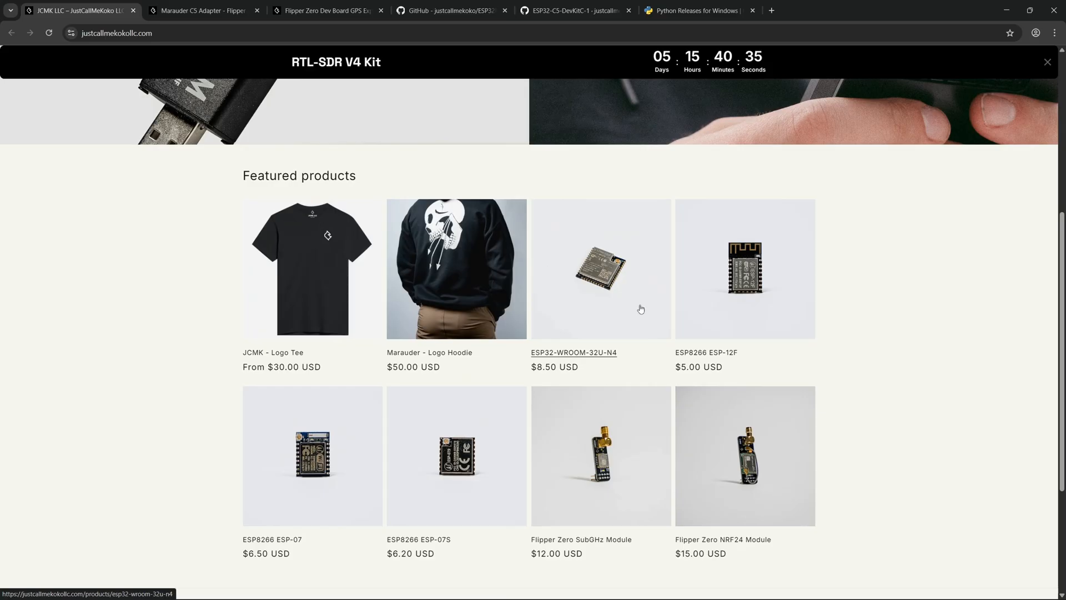
# Switch to the Marauder C5 Adapter tab, then to the WiFi Dev Board GPS Expansion product page.
pyautogui.hotkey('ctrl', 'Tab')
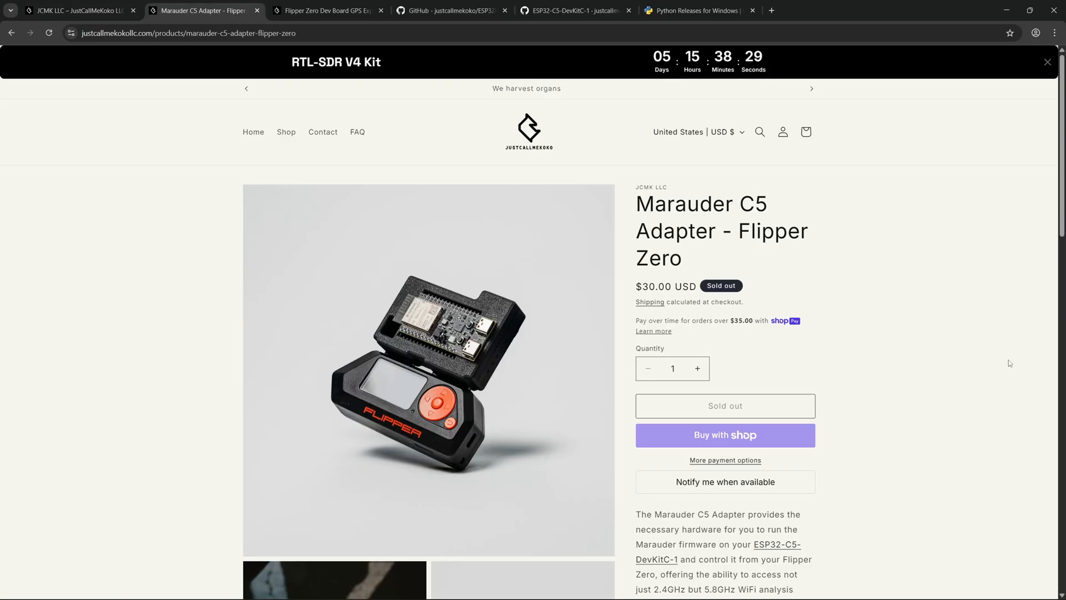
pyautogui.scroll(-2, 984, 354)
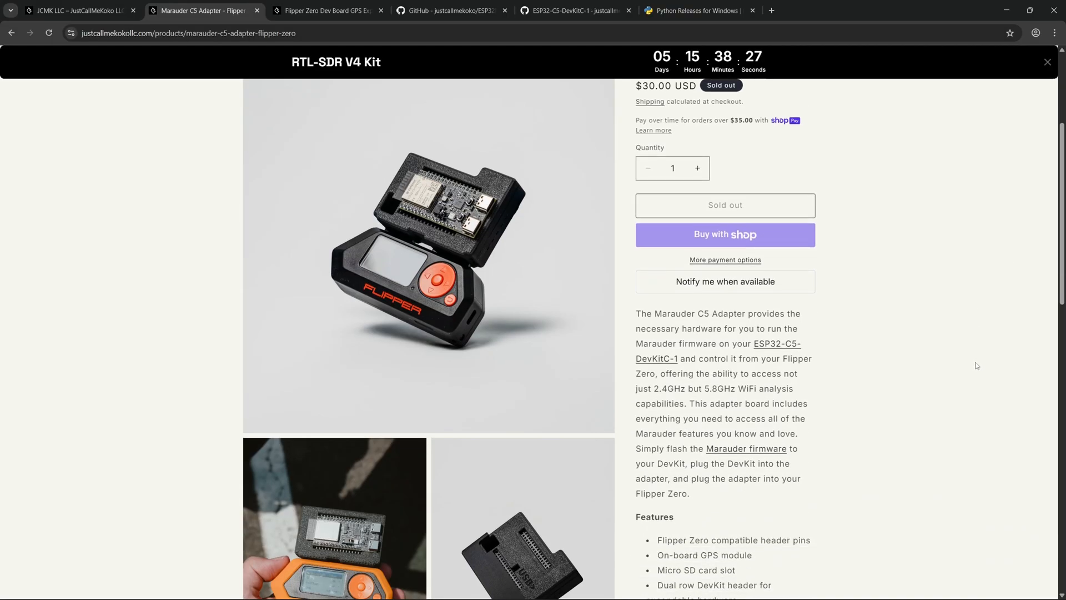
pyautogui.scroll(1, 977, 365)
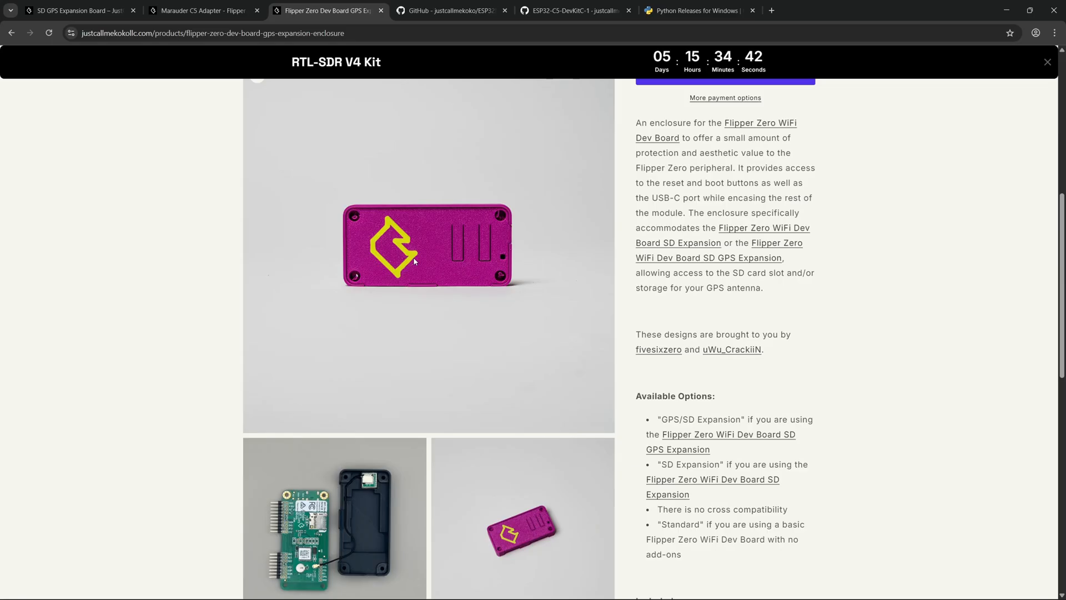
pyautogui.hotkey('ctrl', '1')
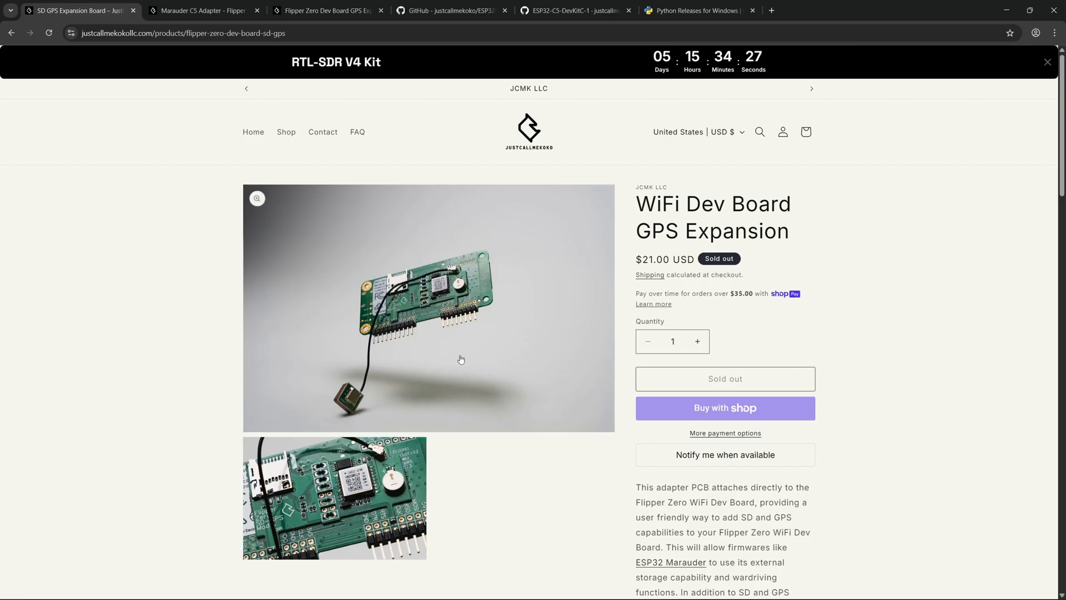
pyautogui.scroll(-3, 462, 361)
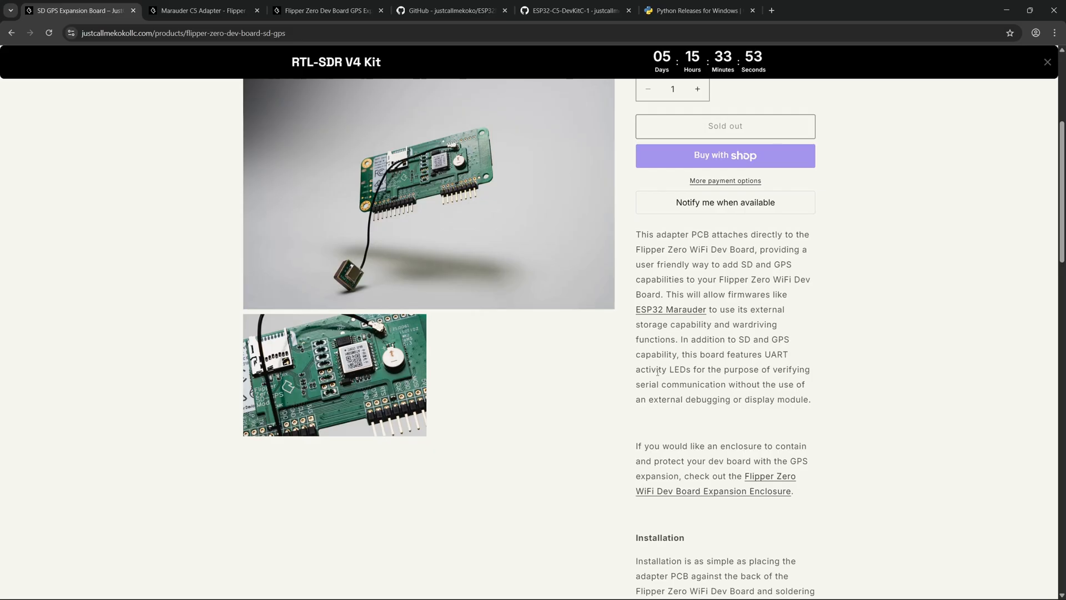